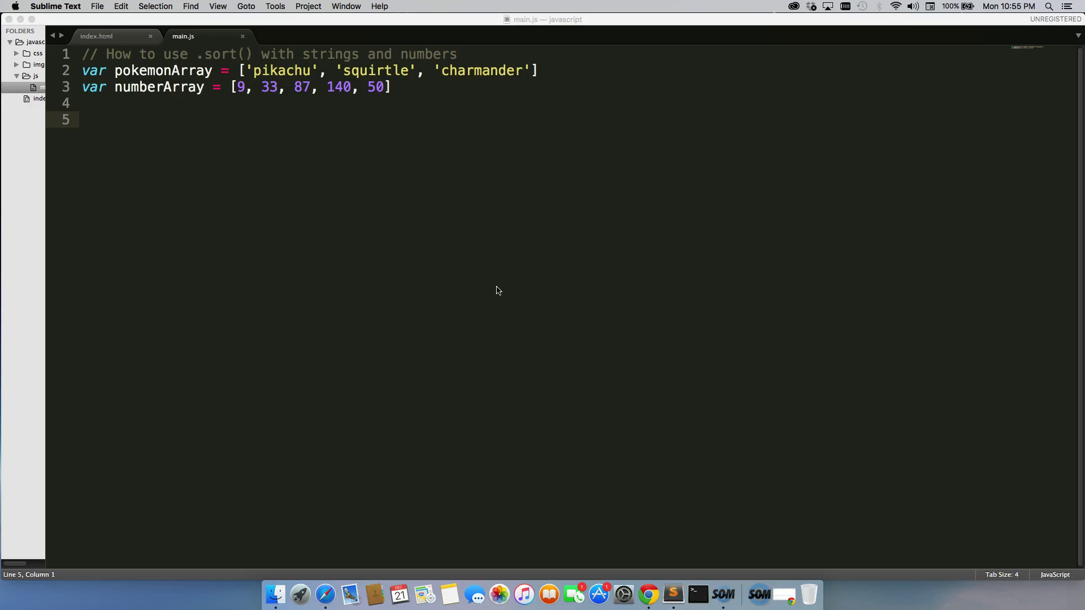
Step: Write console.log(pokemonArray.sort()) on line 5 of main.js and save it
click(156, 137)
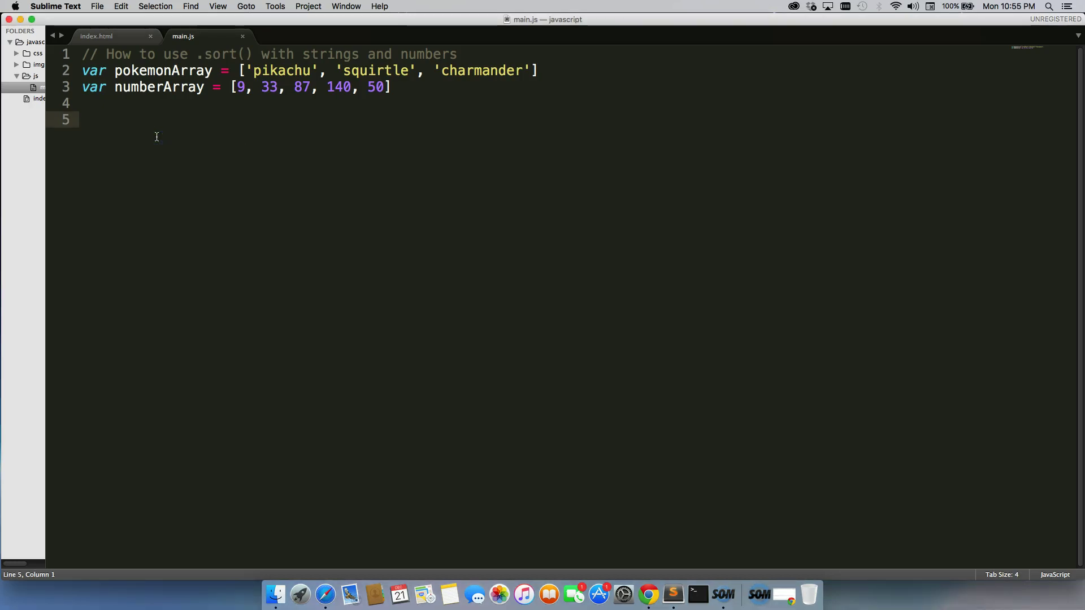
text(conso)
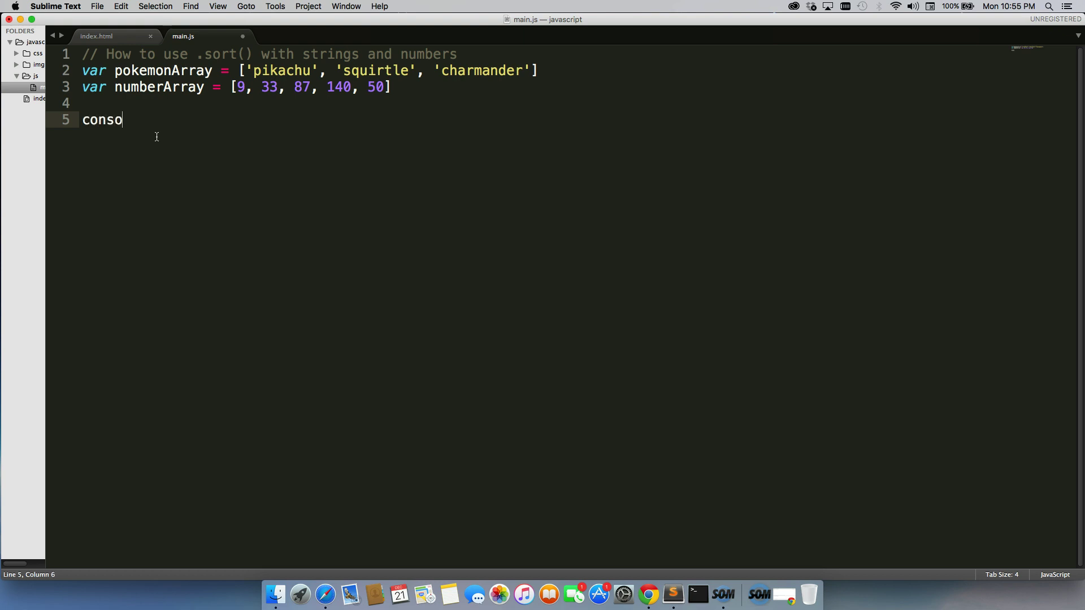
text(le.log()
text(pok)
key(Tab)
text(.sor)
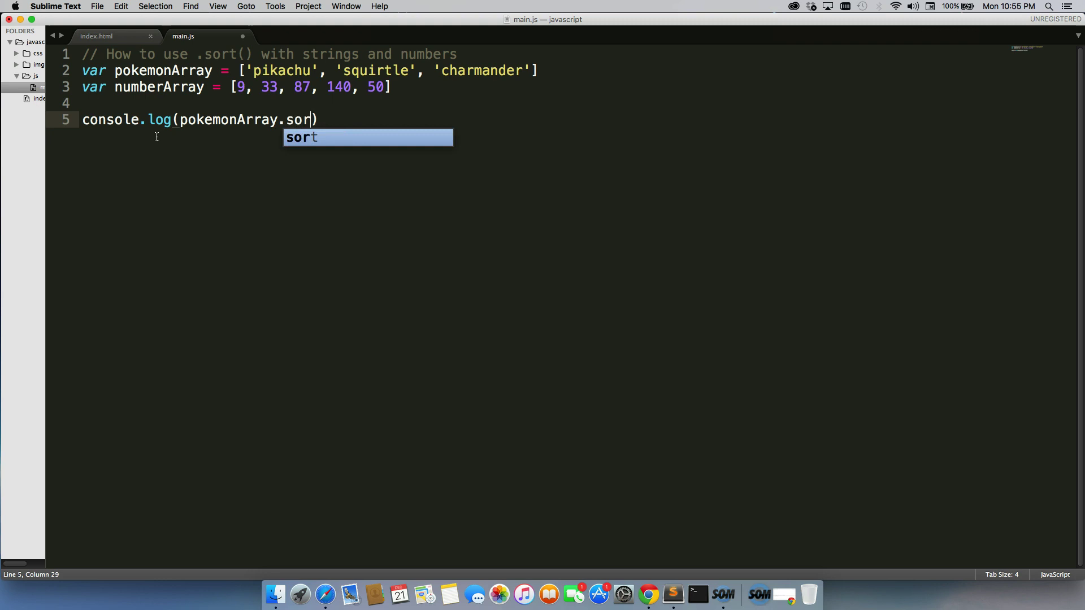
text(t()
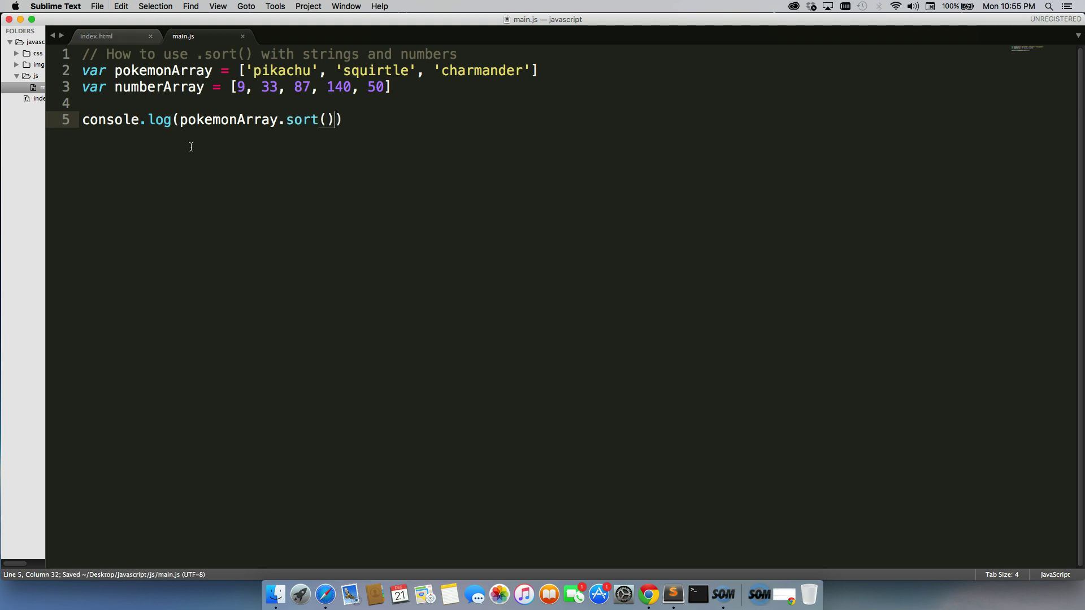
key(super+s)
Step: Highlight pikachu, squirtle and charmander in the array declaration
double_click(283, 72)
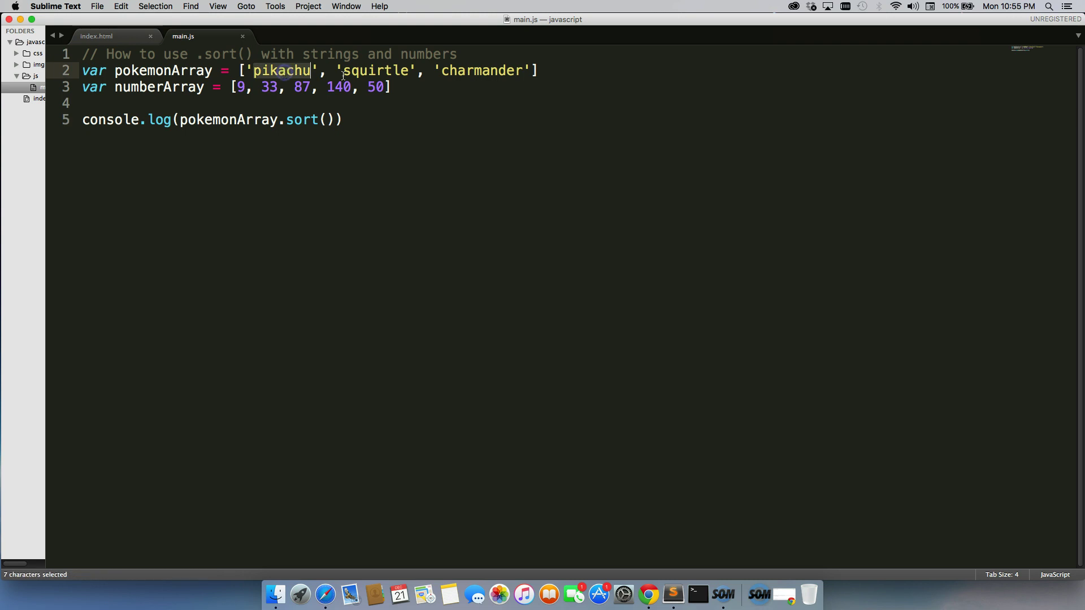
double_click(374, 72)
double_click(479, 71)
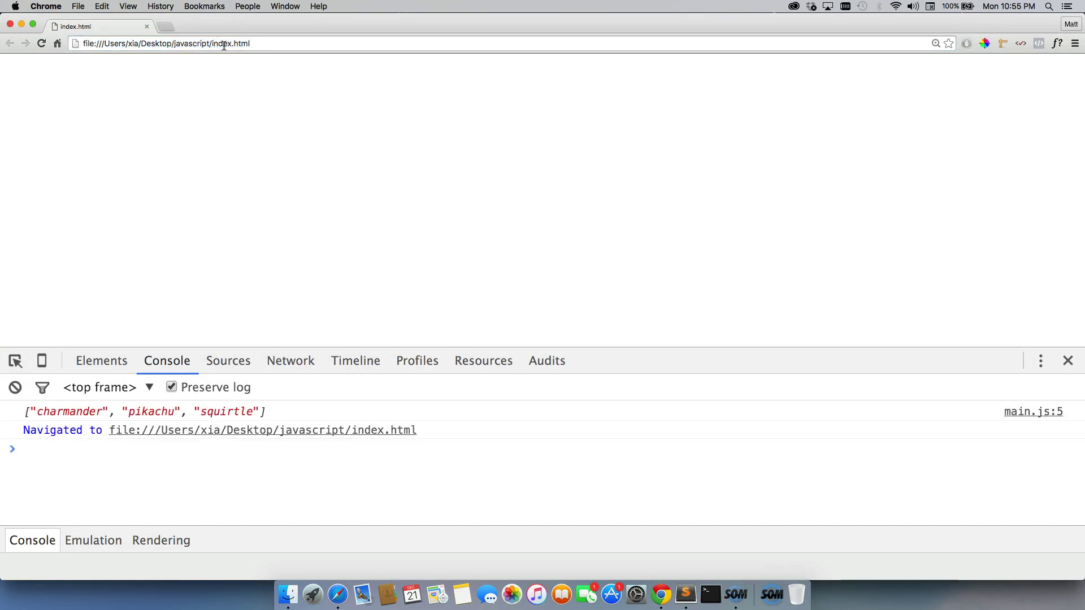
Step: Highlight charmander, pikachu and squirtle in the console output, then minimize Chrome
double_click(71, 412)
double_click(151, 413)
double_click(225, 412)
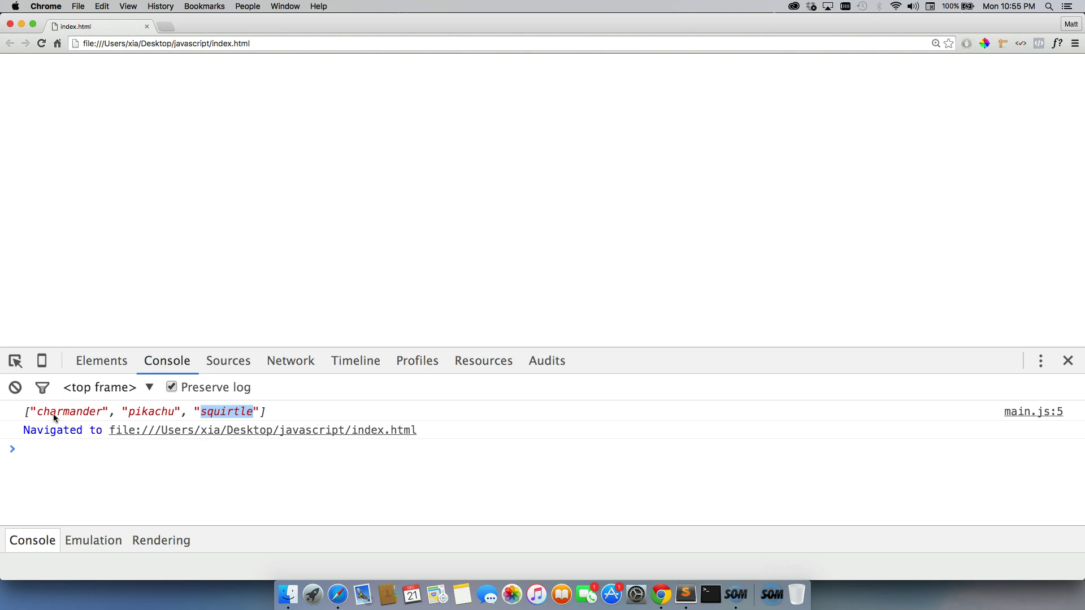
drag(34, 412, 255, 411)
click(21, 26)
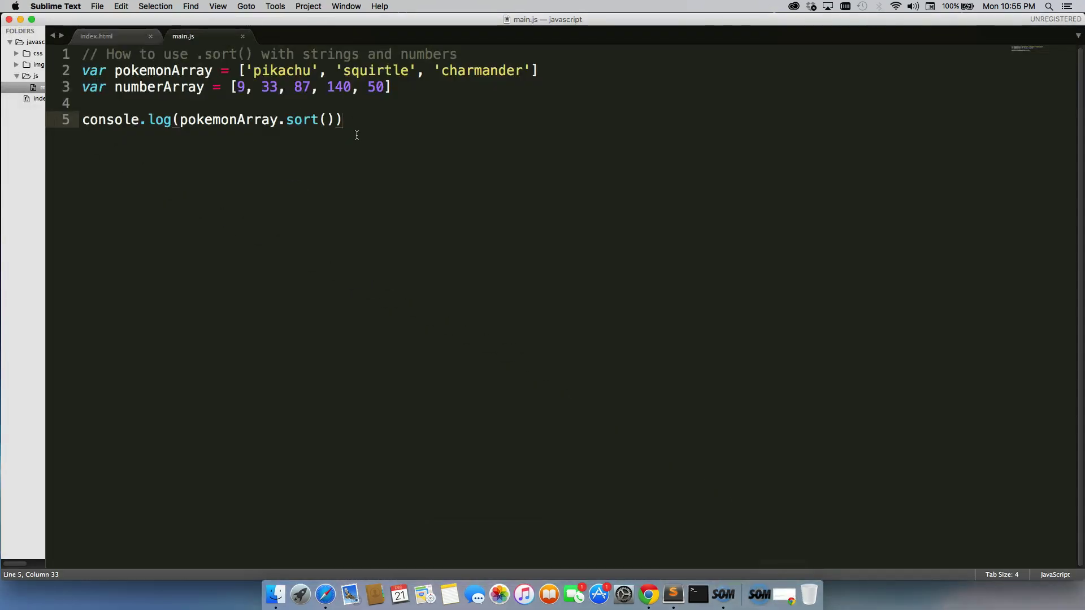
Step: Swap pokemonArray for numberArray in line 5's console.log and save main.js
click(226, 120)
double_click(226, 120)
text(n)
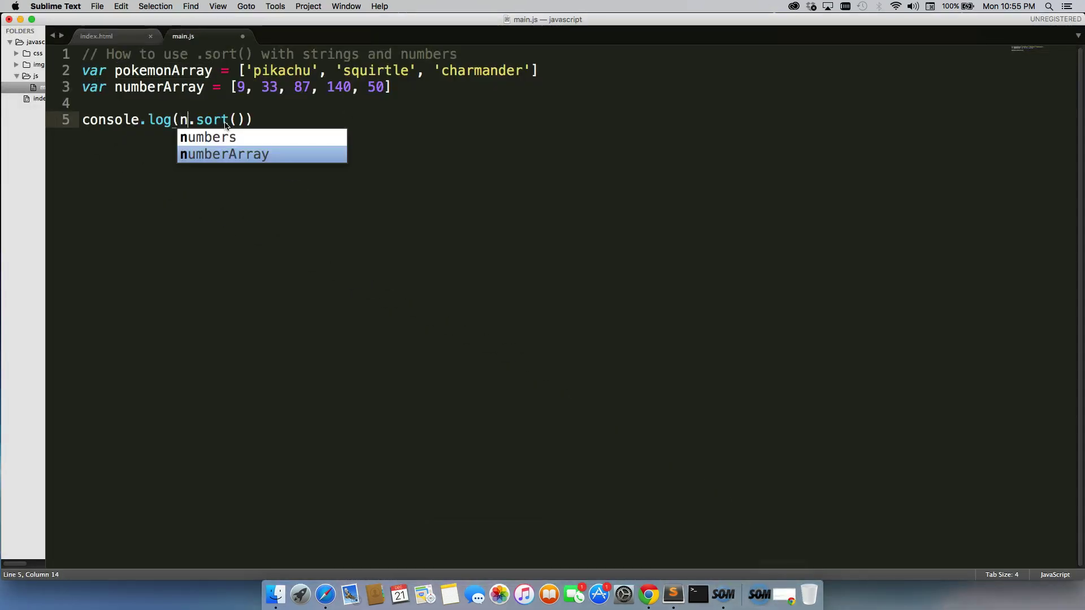
text(um)
key(Tab)
key(super+s)
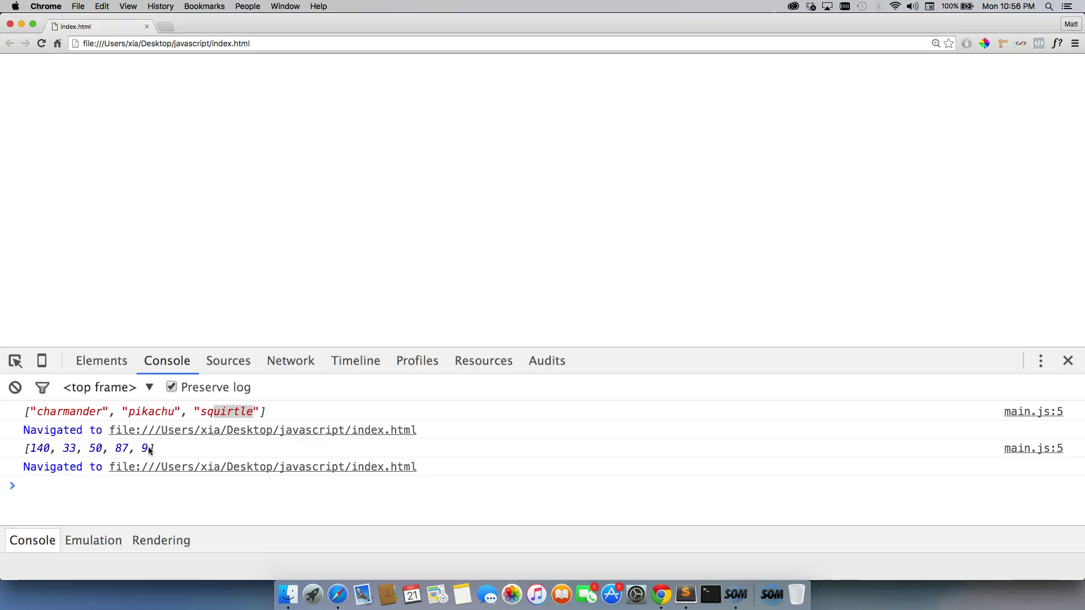
Step: Highlight 33, 87 and 9 in the sorted-number output, then return to Sublime Text
click(34, 449)
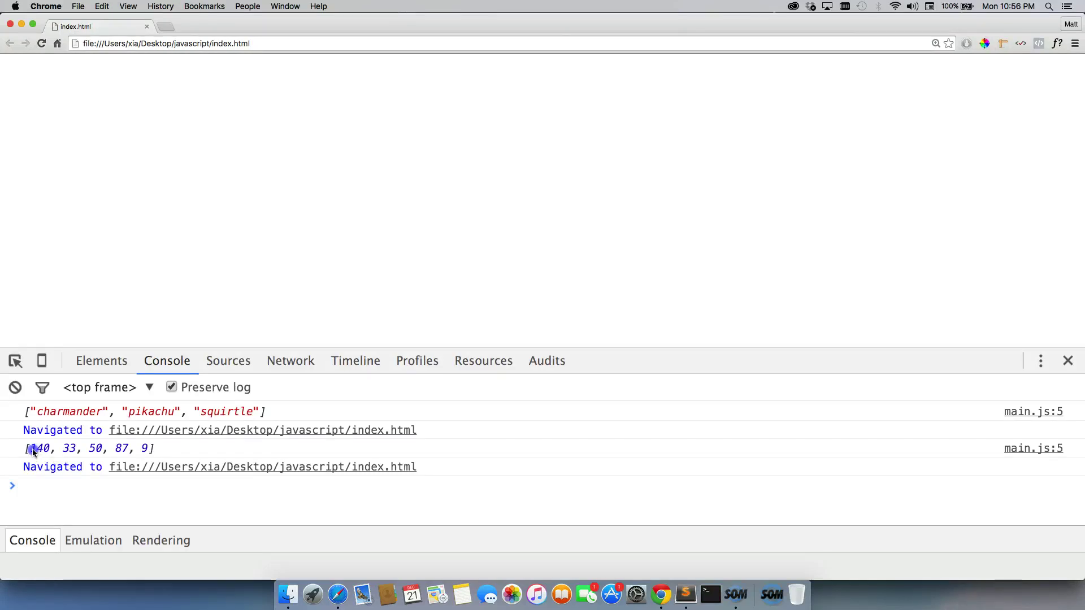
double_click(70, 449)
double_click(122, 449)
double_click(144, 449)
click(685, 594)
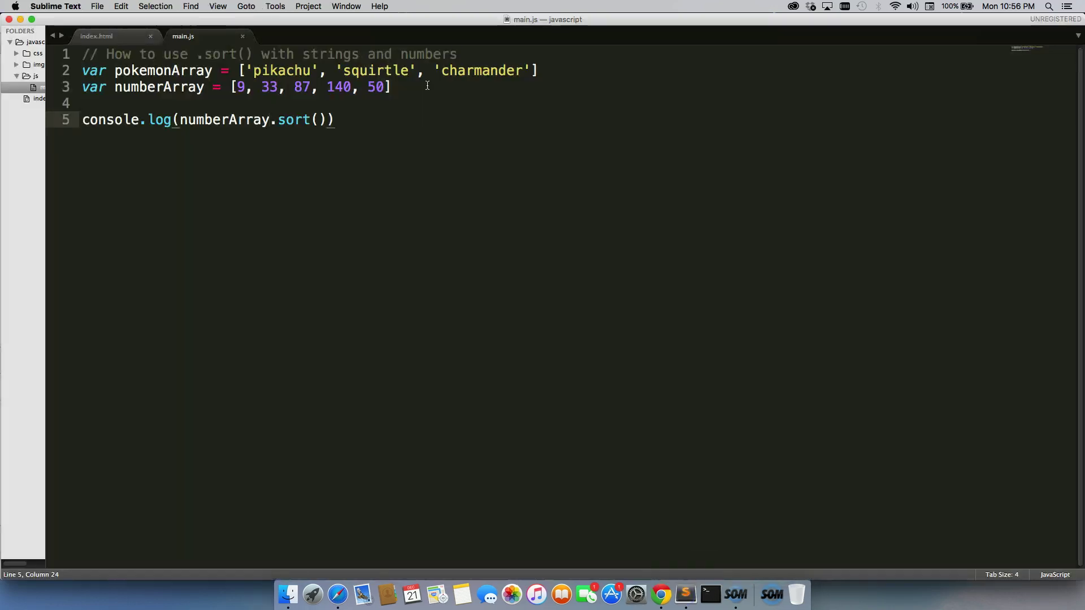